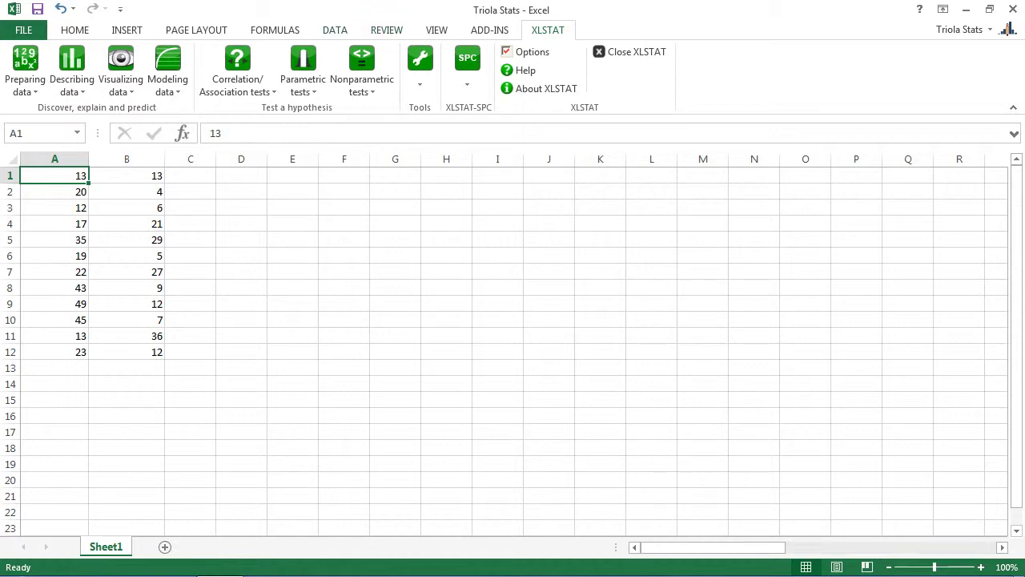
- Start a nonparametric comparison of two samples with A1:A12 as Sample 1, B1:B12 as Sample 2, and the Paired samples format
{"action": "left_click", "coordinate": [361, 72]}
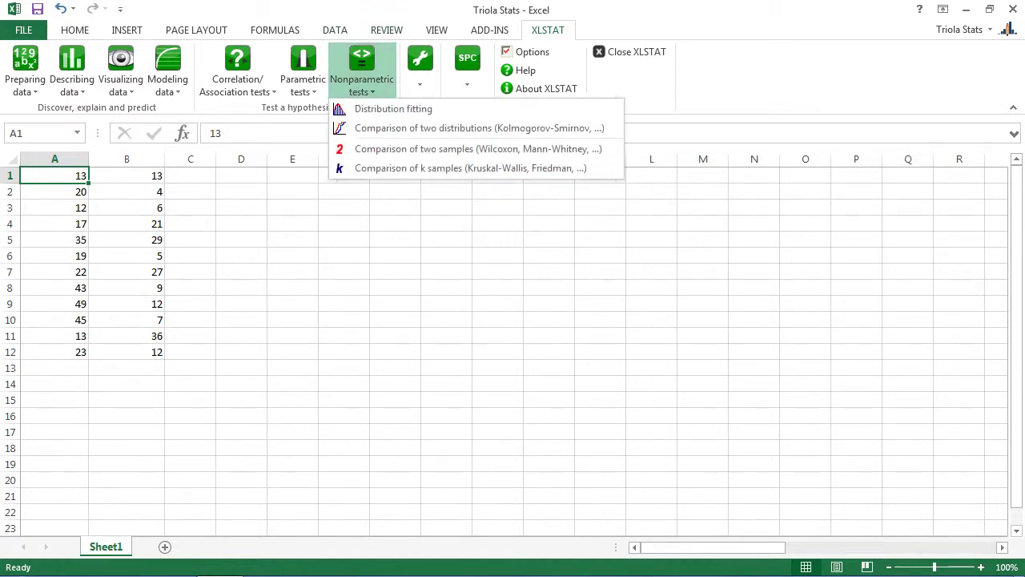
{"action": "left_click", "coordinate": [478, 149]}
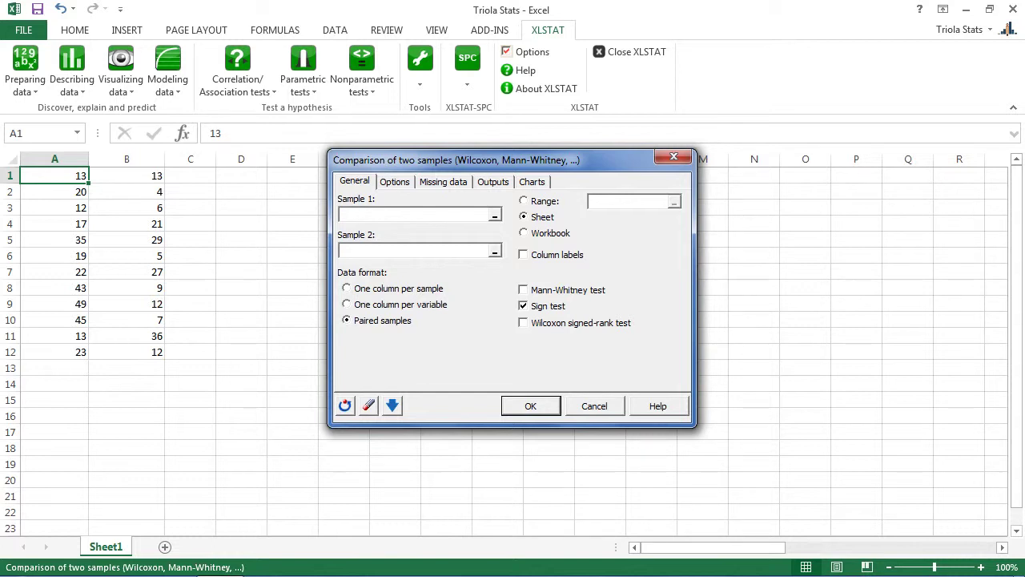
{"action": "type", "text": "A1"}
{"action": "type", "text": ":A12"}
{"action": "type", "text": "B1:B12"}
{"action": "left_click", "coordinate": [381, 320]}
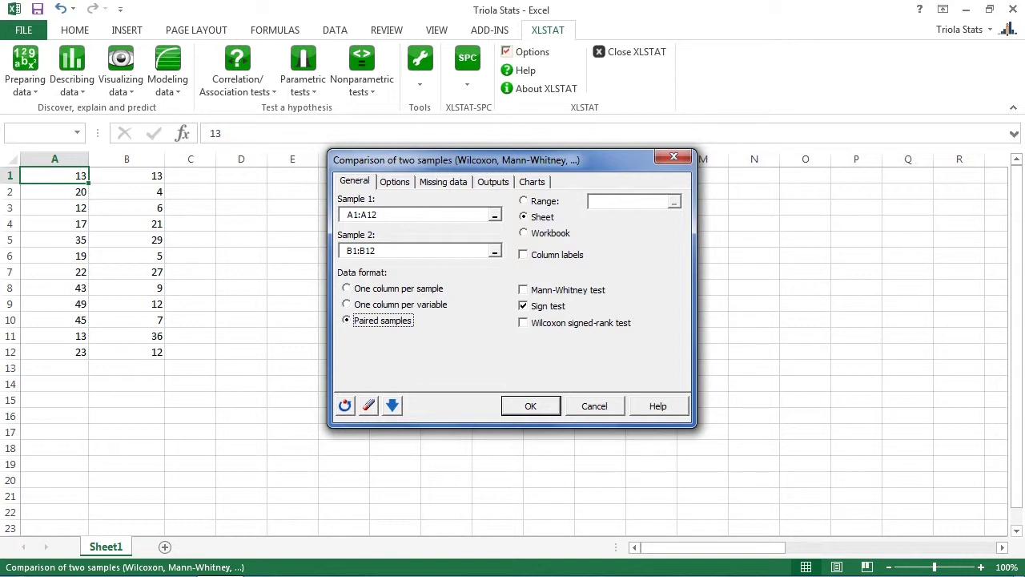
- Choose only the Sign test, leaving the Wilcoxon signed-rank test and Column labels unchecked
{"action": "left_click", "coordinate": [524, 306]}
{"action": "left_click", "coordinate": [524, 306]}
{"action": "left_click", "coordinate": [524, 323]}
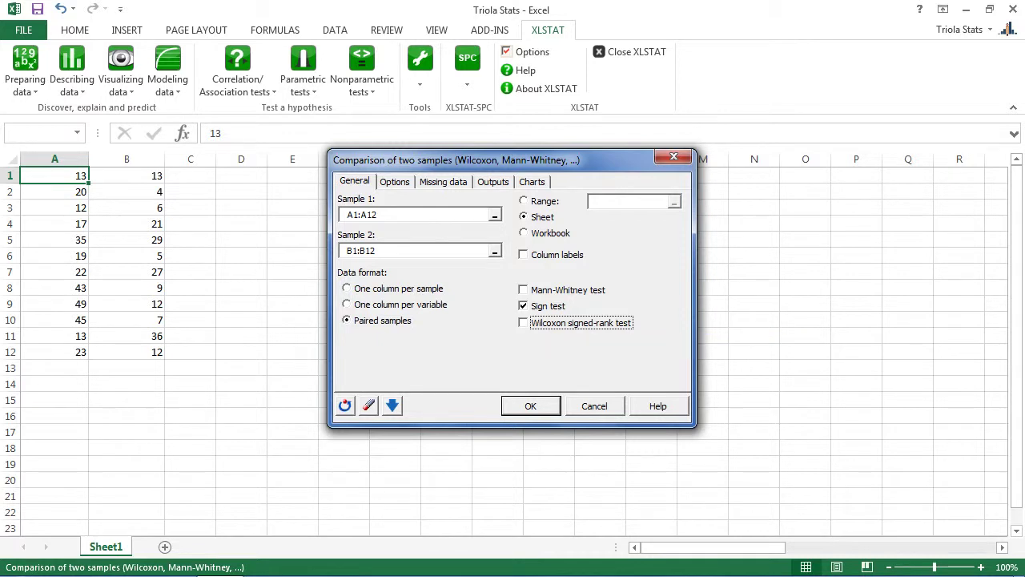
{"action": "left_click", "coordinate": [524, 254]}
- Set the test's alternative hypothesis to Sample 1 - Sample 2 ≠ D
{"action": "key", "text": "ctrl+Tab"}
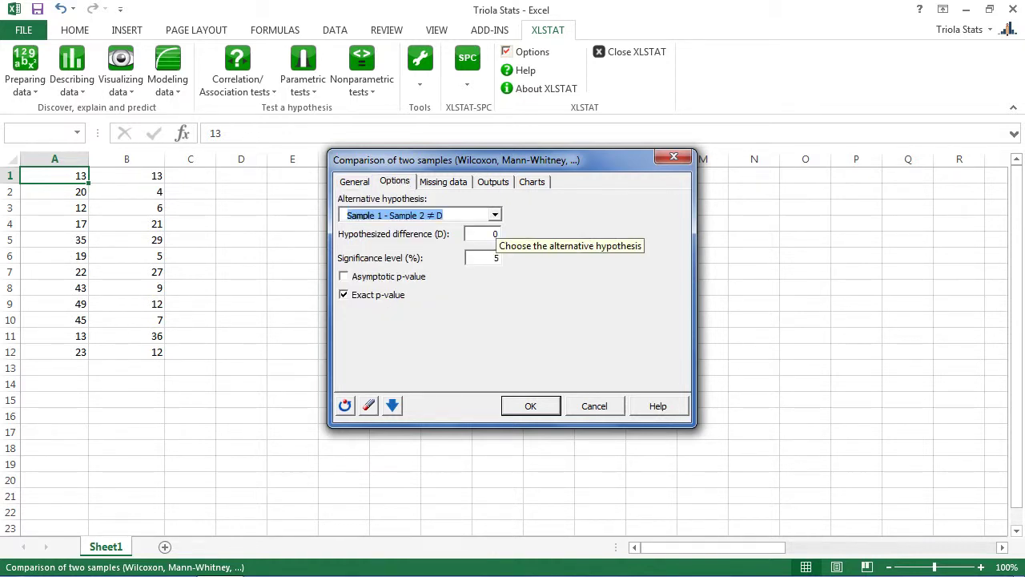
{"action": "key", "text": "alt+Down"}
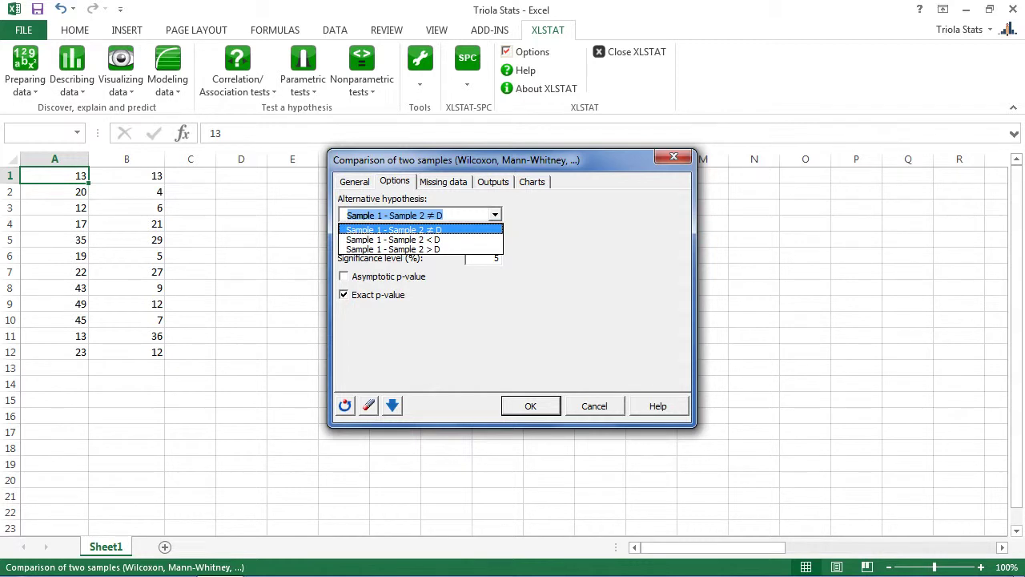
{"action": "key", "text": "Down"}
{"action": "key", "text": "Down"}
{"action": "key", "text": "Up"}
{"action": "key", "text": "Up"}
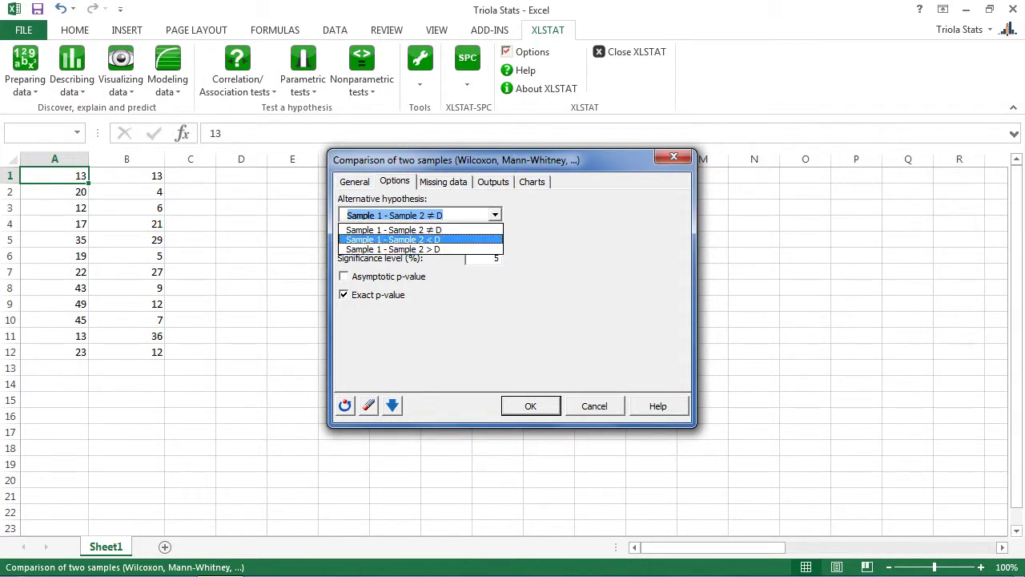
{"action": "key", "text": "Return"}
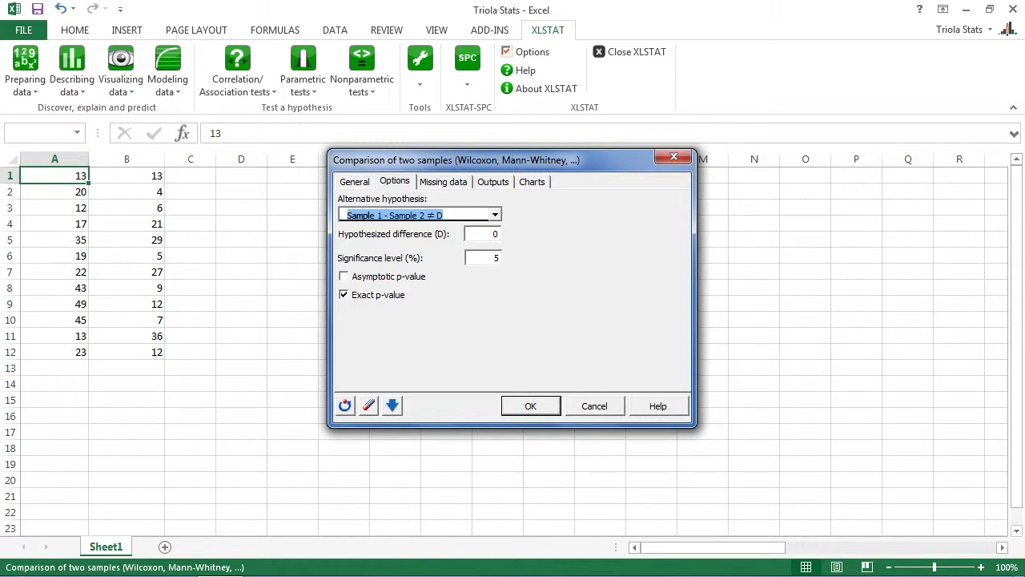
- Run the sign test with a hypothesized difference of 0, a 5% significance level and the exact p-value
{"action": "left_click", "coordinate": [496, 233]}
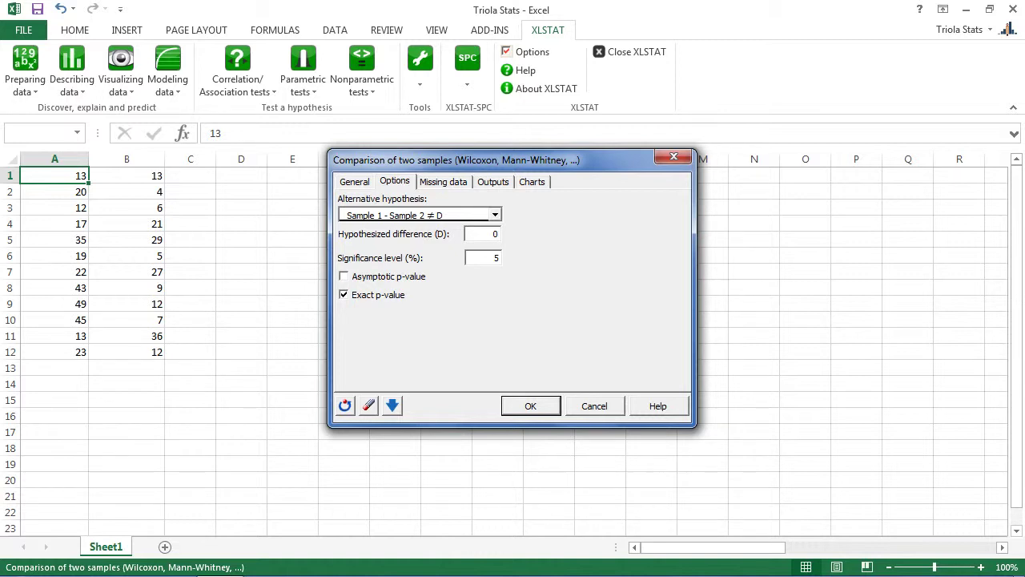
{"action": "left_click", "coordinate": [344, 294]}
{"action": "key", "text": "space"}
{"action": "key", "text": "shift+Tab"}
{"action": "type", "text": "5"}
{"action": "key", "text": "Return"}
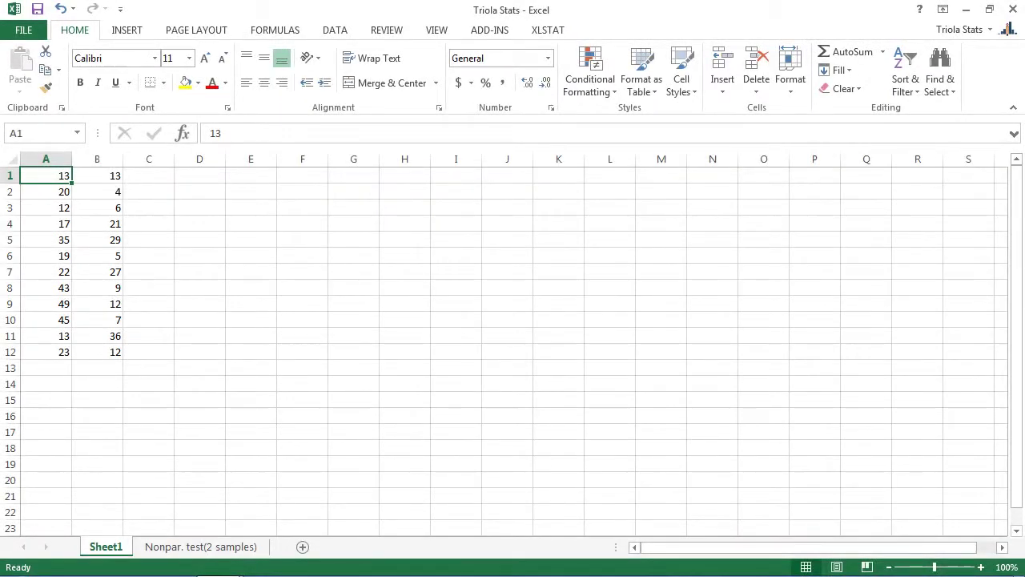
- Insert the statistical function BINOM.DIST into cell D1 of Sheet1
{"action": "left_click", "coordinate": [200, 175]}
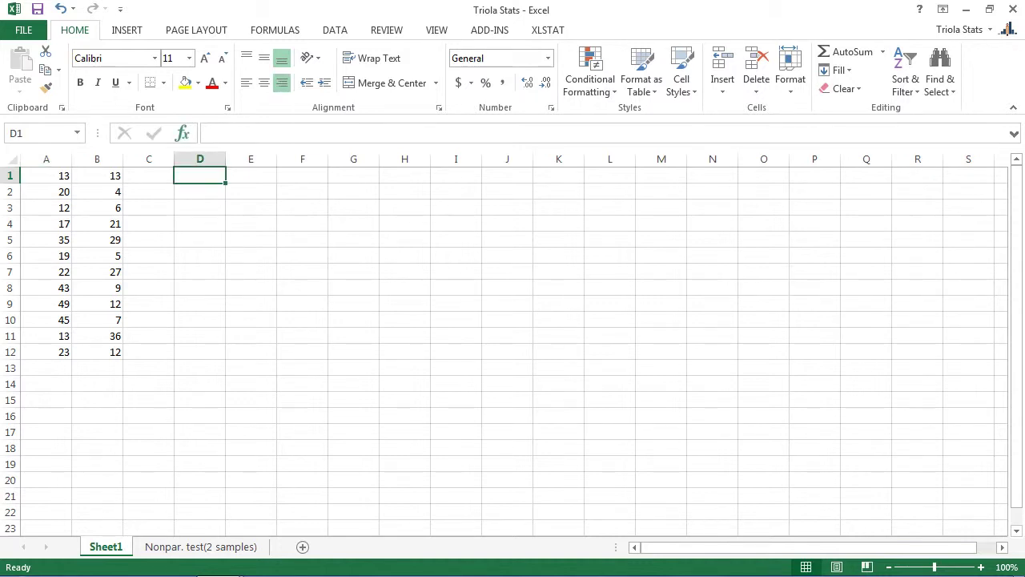
{"action": "key", "text": "shift+F3"}
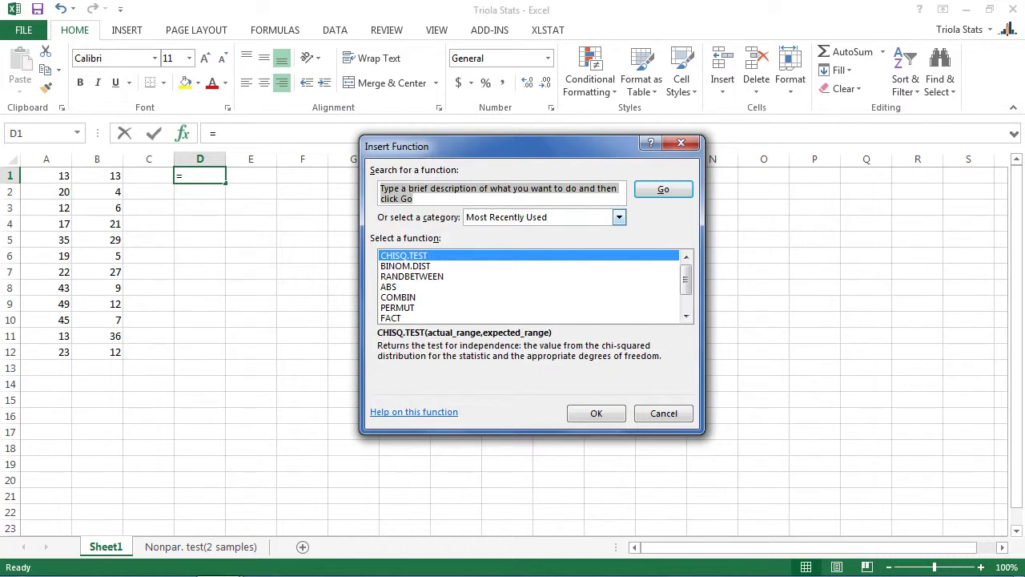
{"action": "left_click", "coordinate": [619, 217]}
{"action": "key", "text": "Down"}
{"action": "key", "text": "Down"}
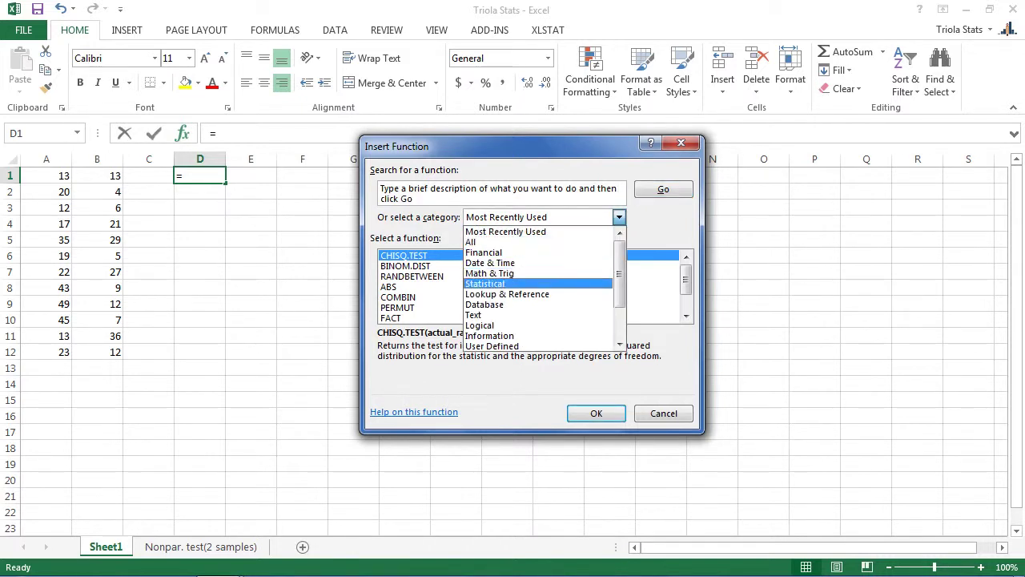
{"action": "key", "text": "Return"}
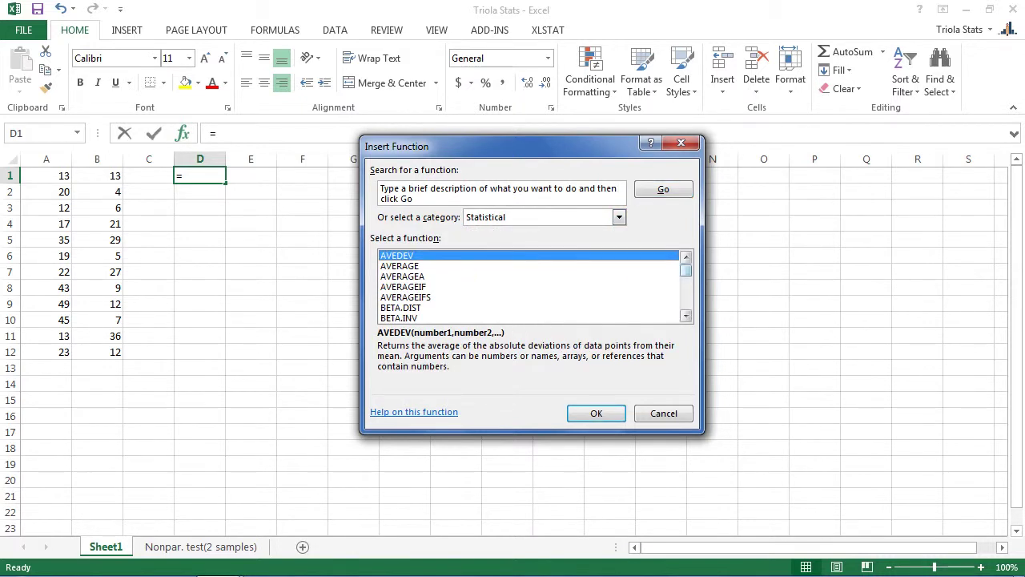
{"action": "scroll", "coordinate": [528, 286], "scroll_direction": "down", "scroll_amount": 2}
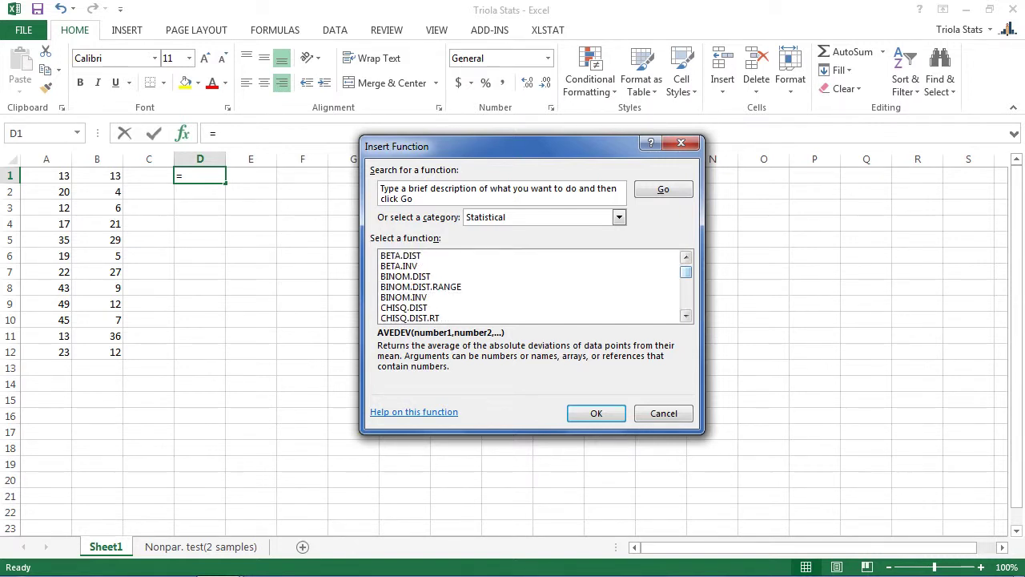
{"action": "left_click", "coordinate": [405, 276]}
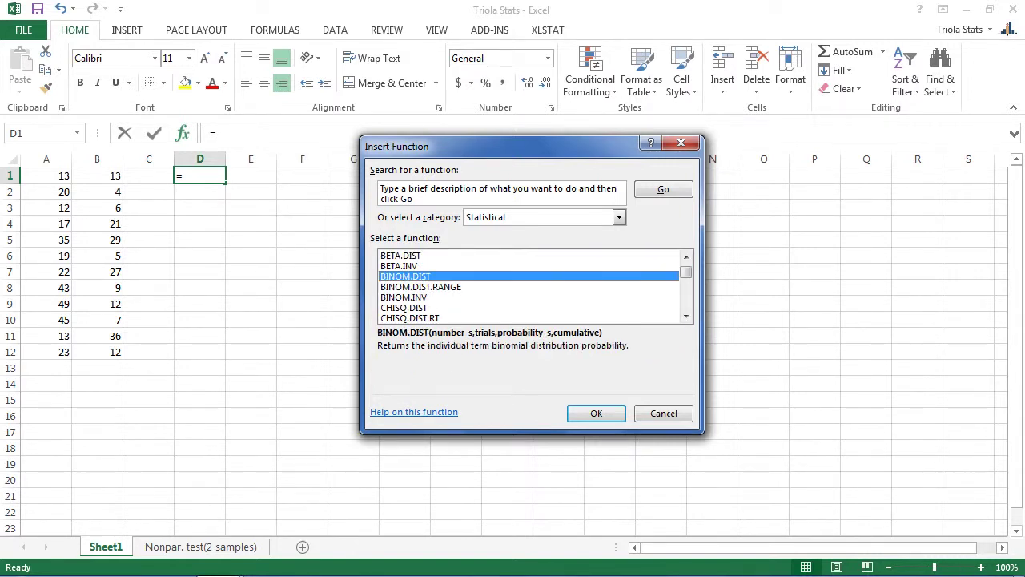
{"action": "left_click", "coordinate": [596, 412]}
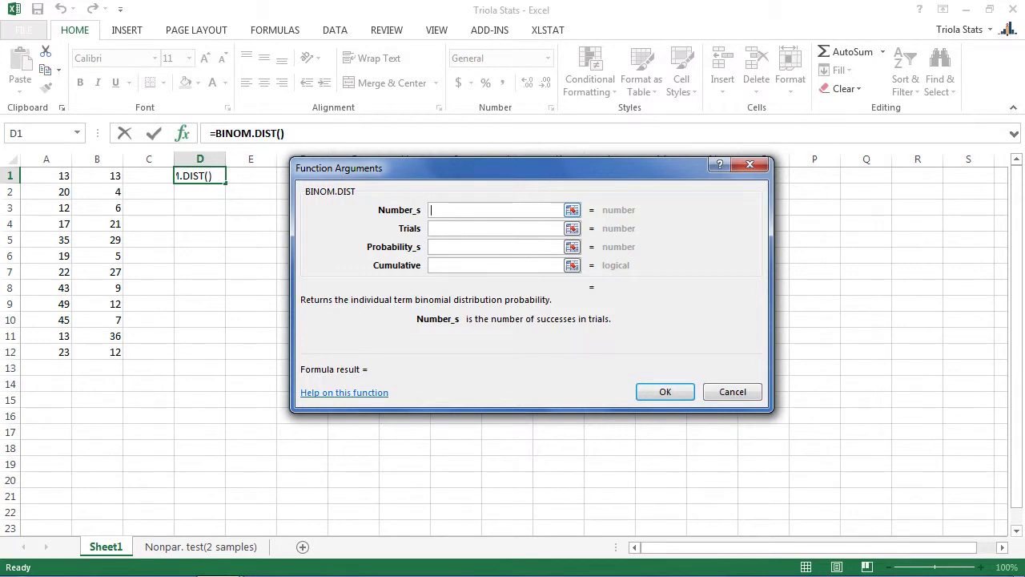
- Fill in the BINOM.DIST arguments with 3 successes, 11 trials, probability 0.5 and cumulative 1, and enter the formula
{"action": "type", "text": "3"}
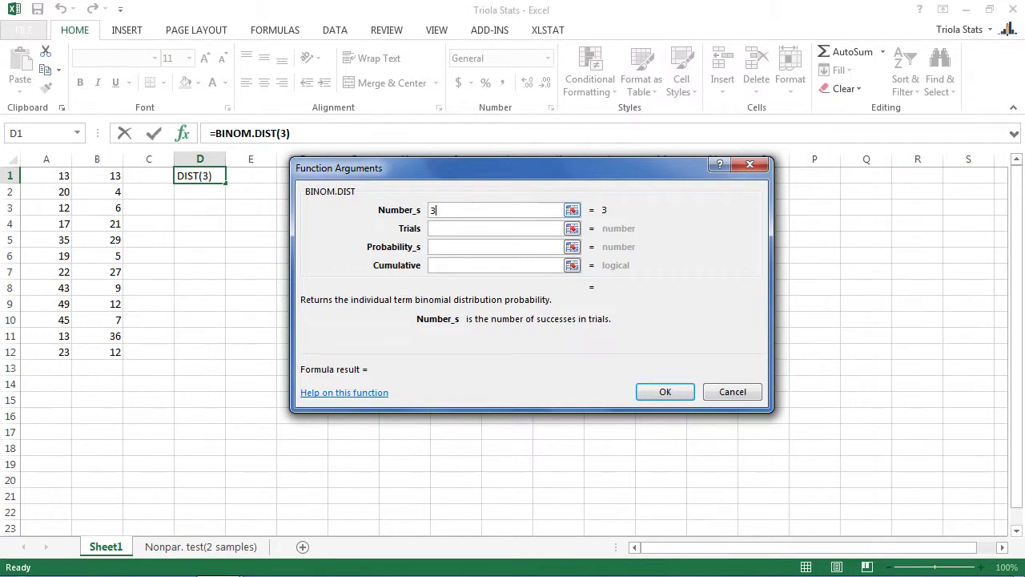
{"action": "key", "text": "Tab"}
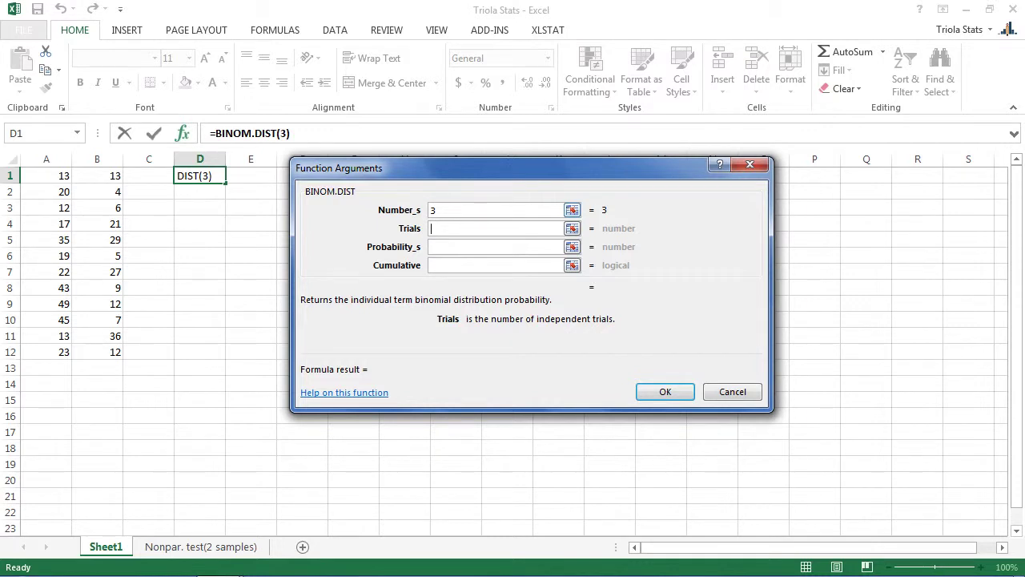
{"action": "type", "text": "11"}
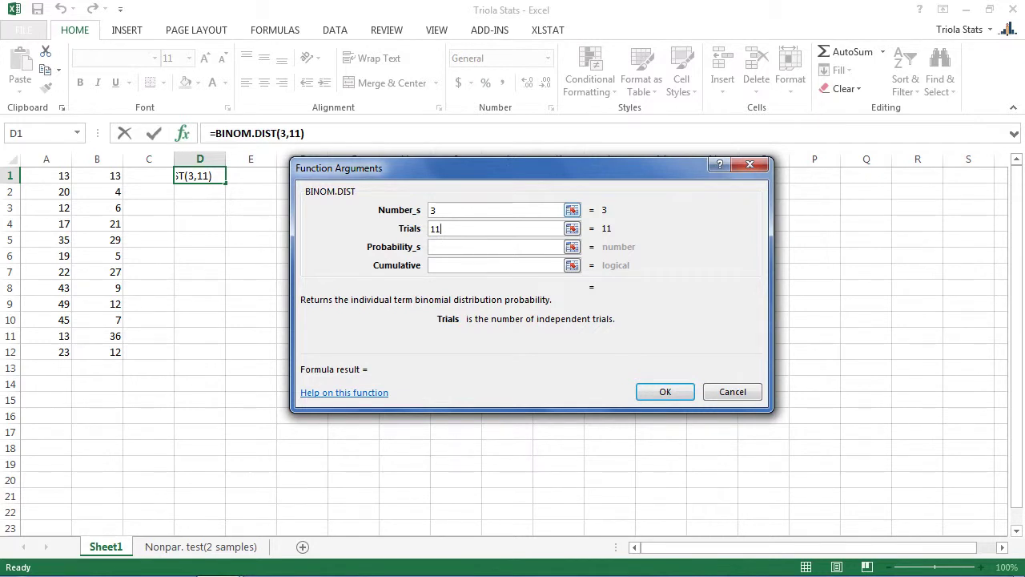
{"action": "key", "text": "Tab"}
{"action": "type", "text": "0.5"}
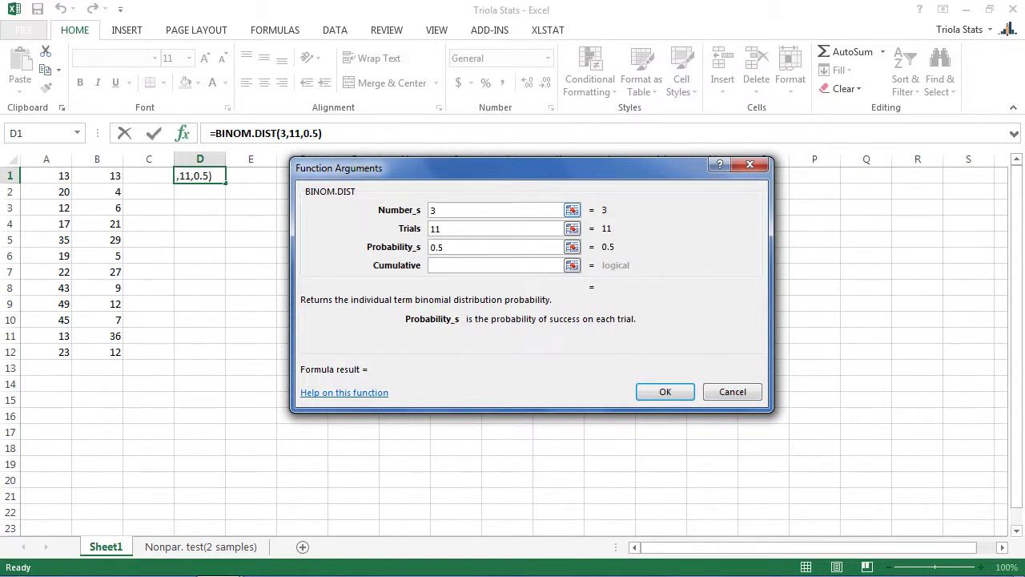
{"action": "key", "text": "Tab"}
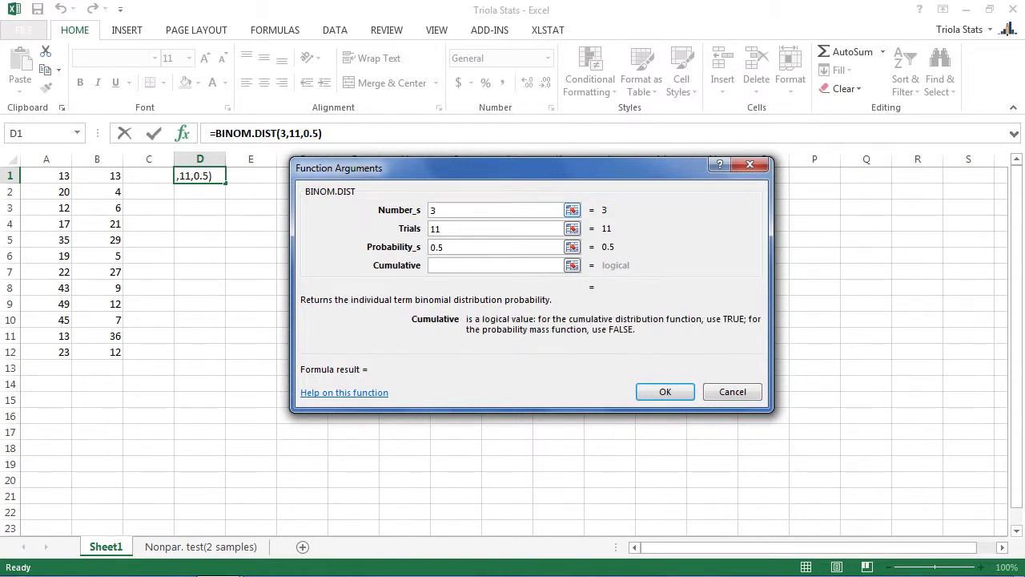
{"action": "type", "text": "1"}
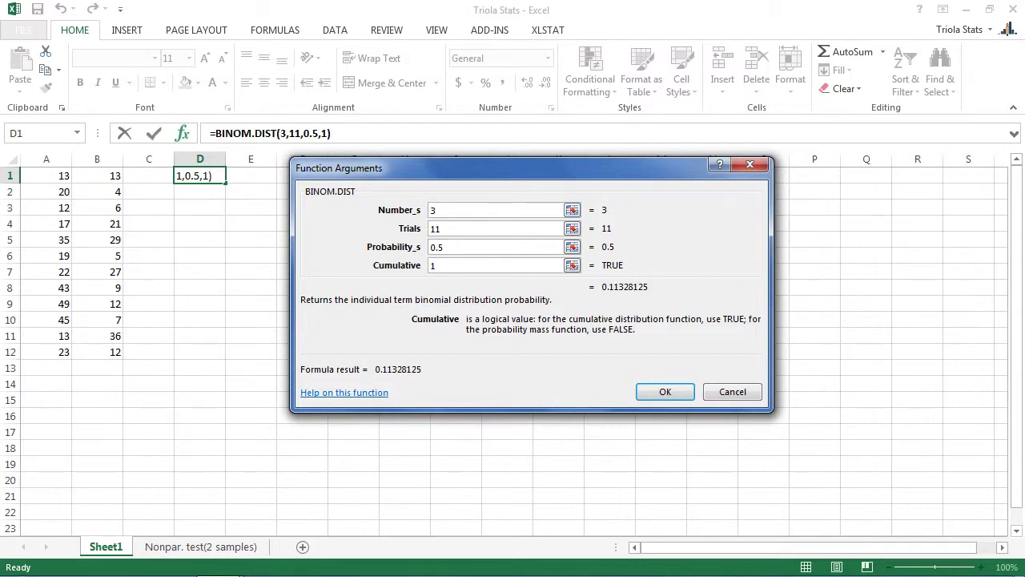
{"action": "key", "text": "Return"}
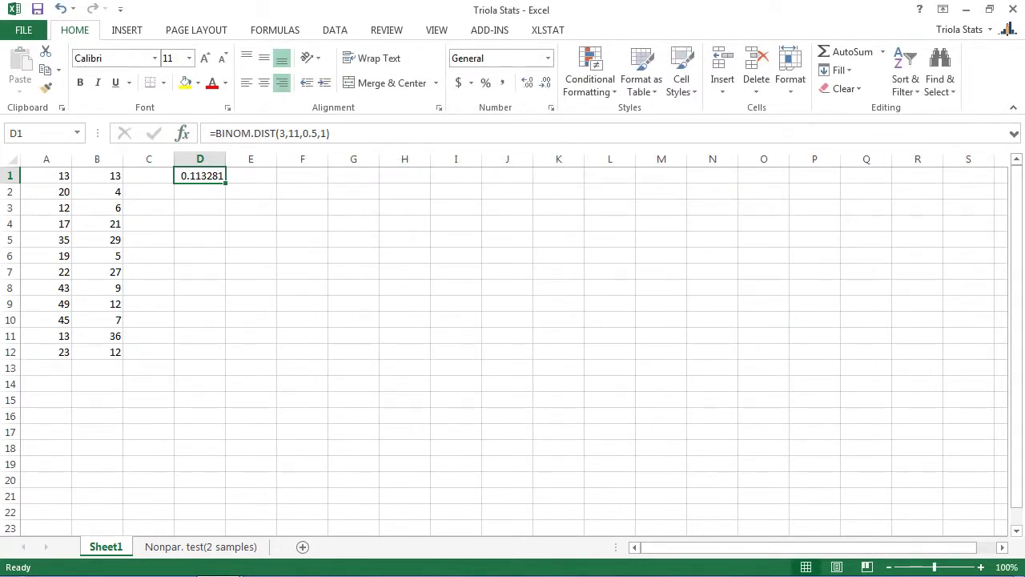
- Enter the formula =D1*2 in cell D2 to double the binomial probability
{"action": "left_click", "coordinate": [200, 191]}
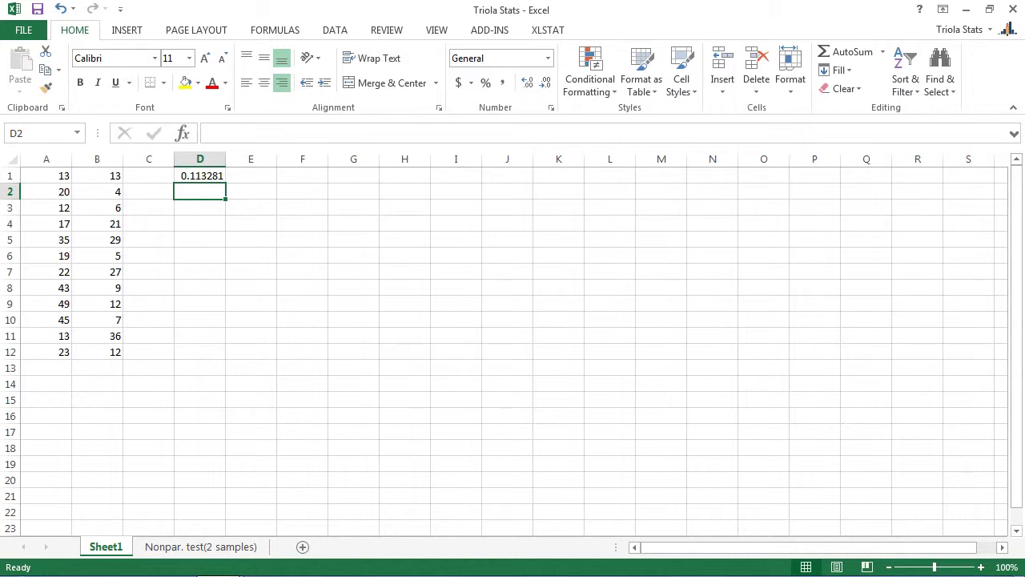
{"action": "type", "text": "="}
{"action": "key", "text": "Up"}
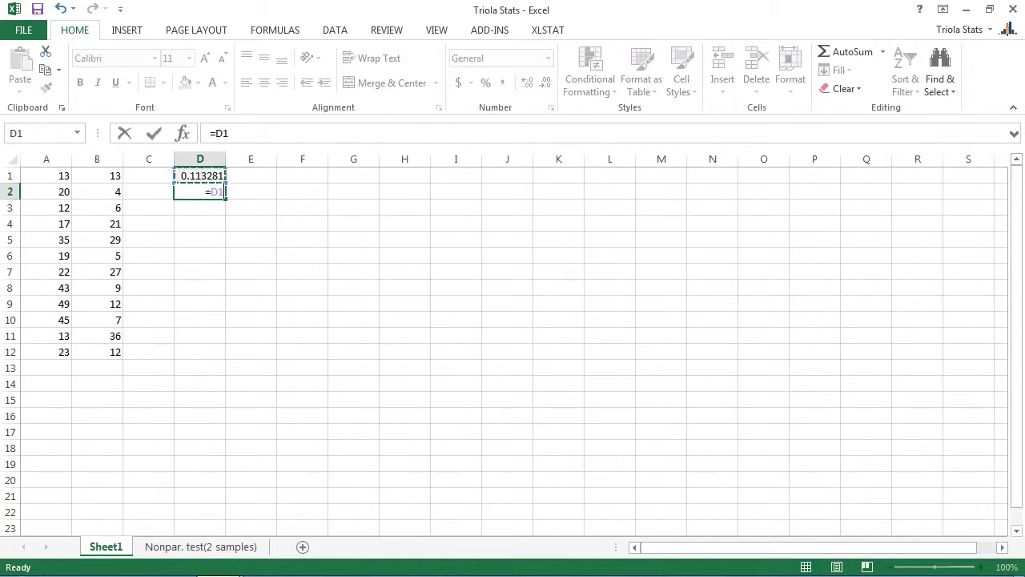
{"action": "type", "text": "*2"}
{"action": "key", "text": "Return"}
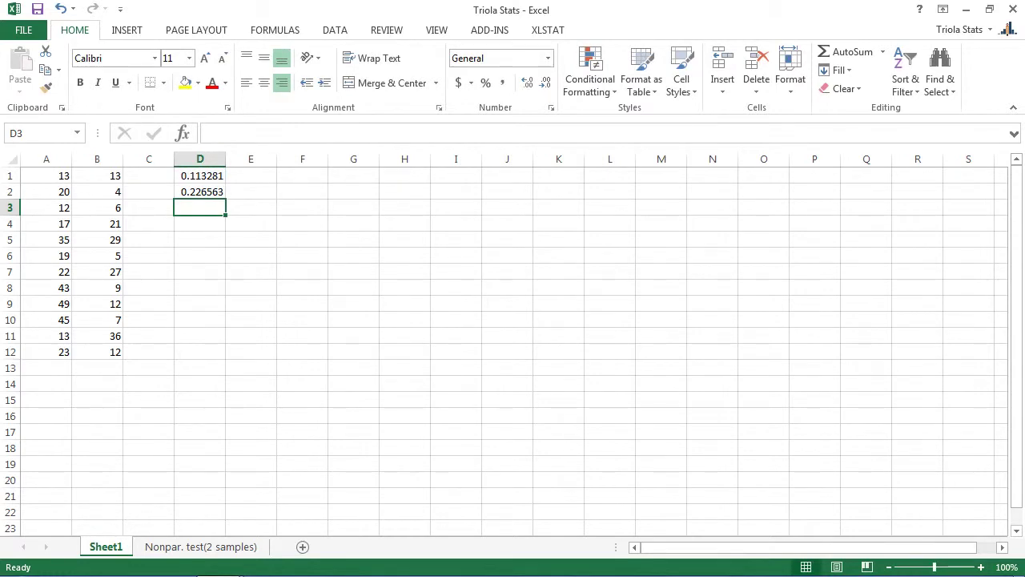